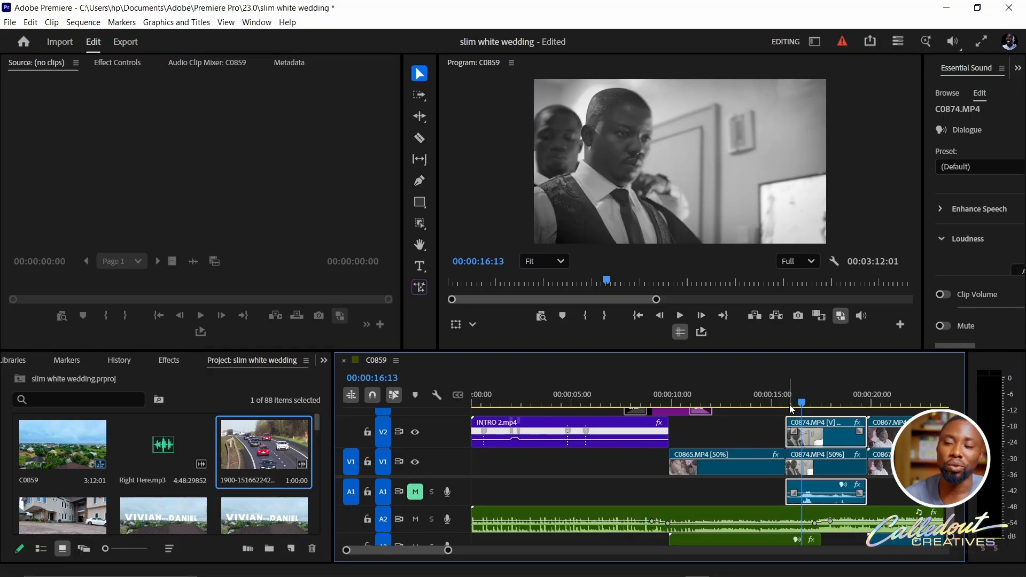
- Mask the man in the foreground of the upper C0874.MP4 clip with the Object Mask Tool set to Smooth
{"action": "left_click", "coordinate": [421, 223]}
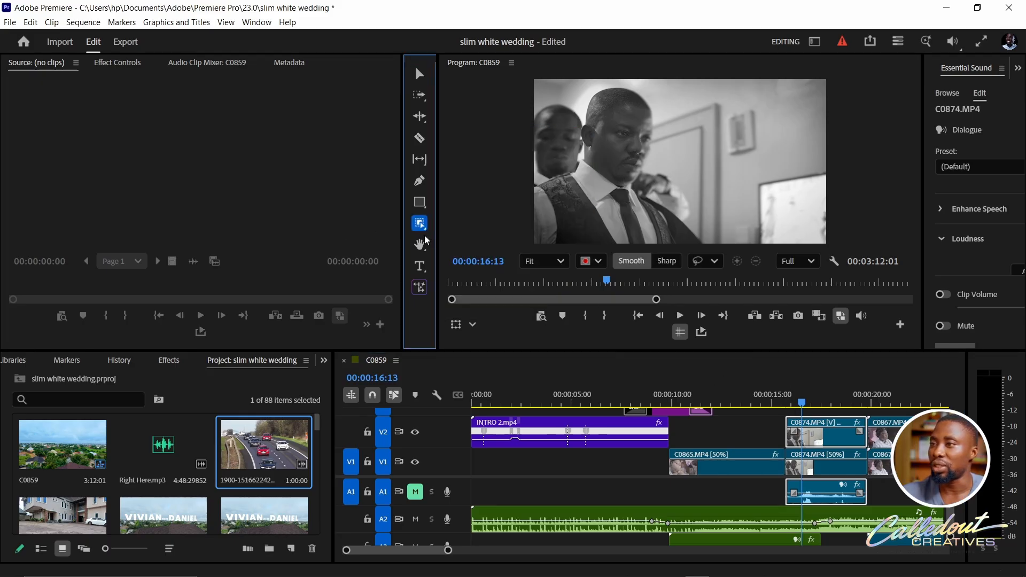
{"action": "left_click", "coordinate": [425, 223]}
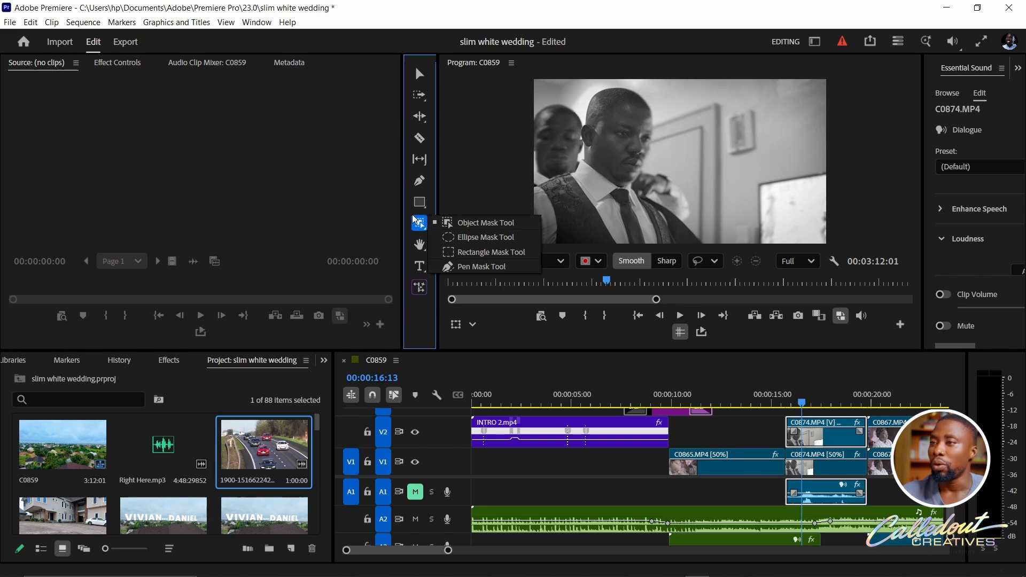
{"action": "left_click", "coordinate": [415, 224]}
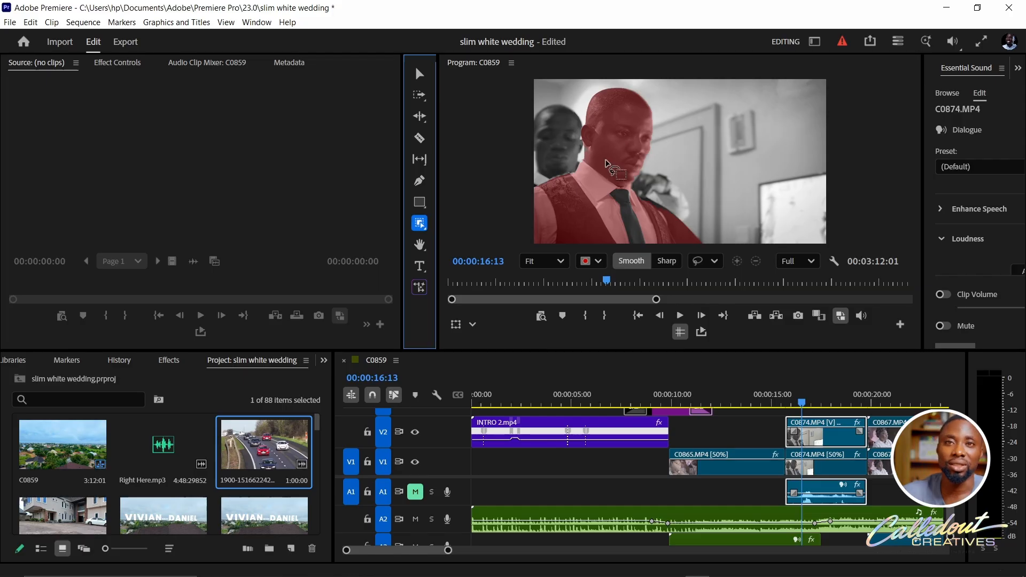
{"action": "key", "text": "v"}
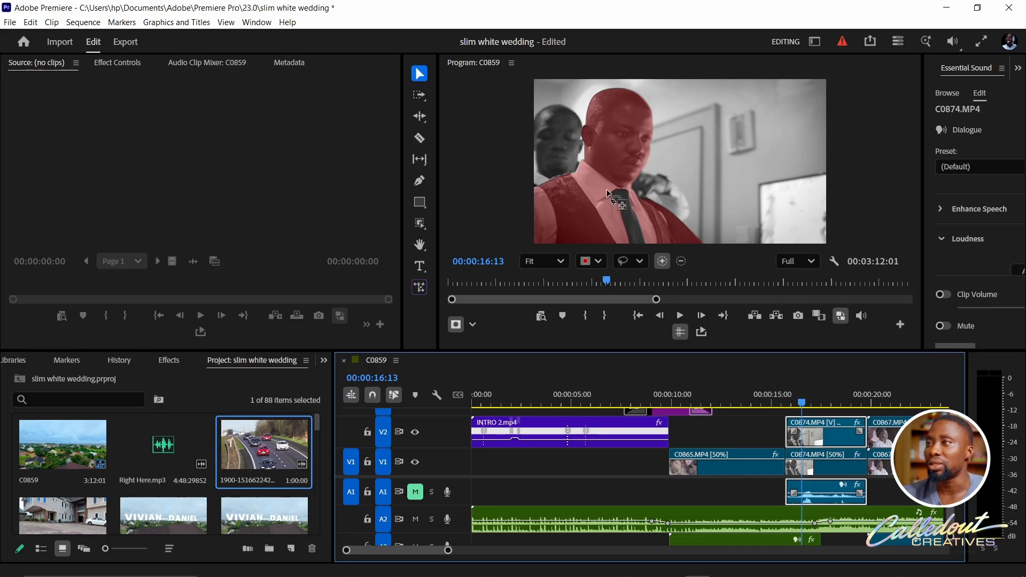
{"action": "left_click", "coordinate": [624, 149]}
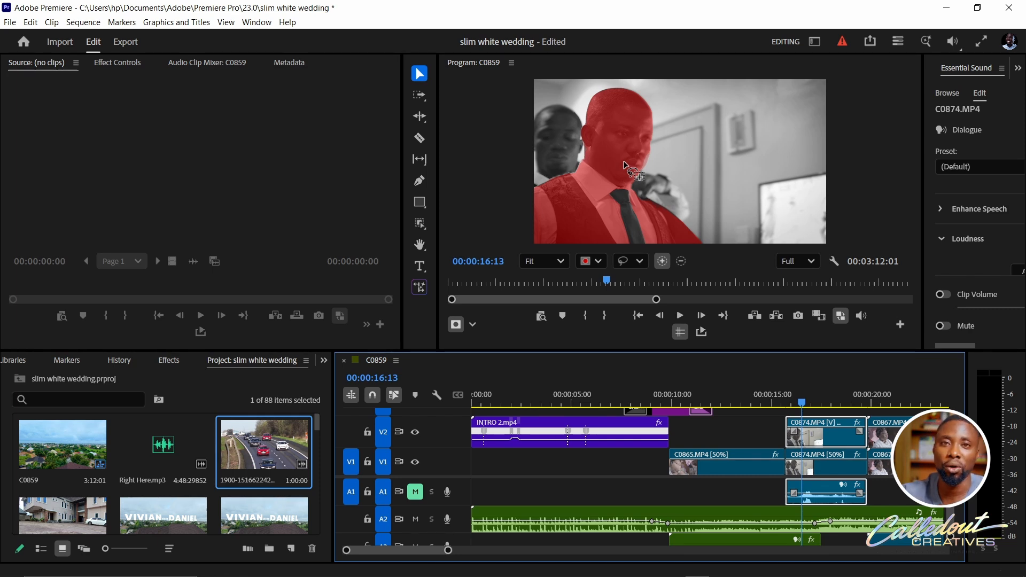
{"action": "left_click", "coordinate": [625, 166]}
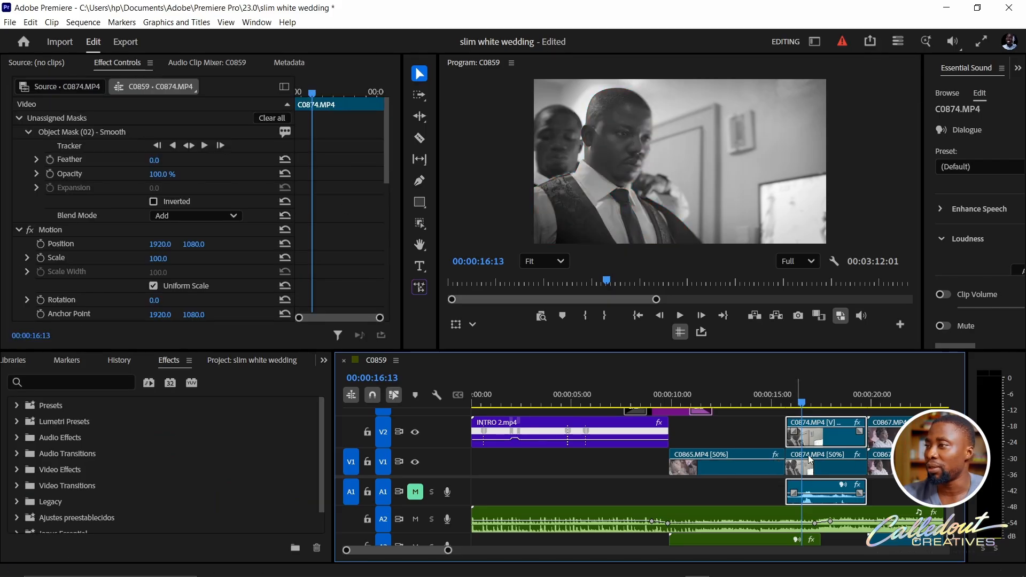
- Examine the effects on the lower C0874.MP4 clip, down to Lumetri Color and Camera Blur
{"action": "left_click", "coordinate": [827, 472]}
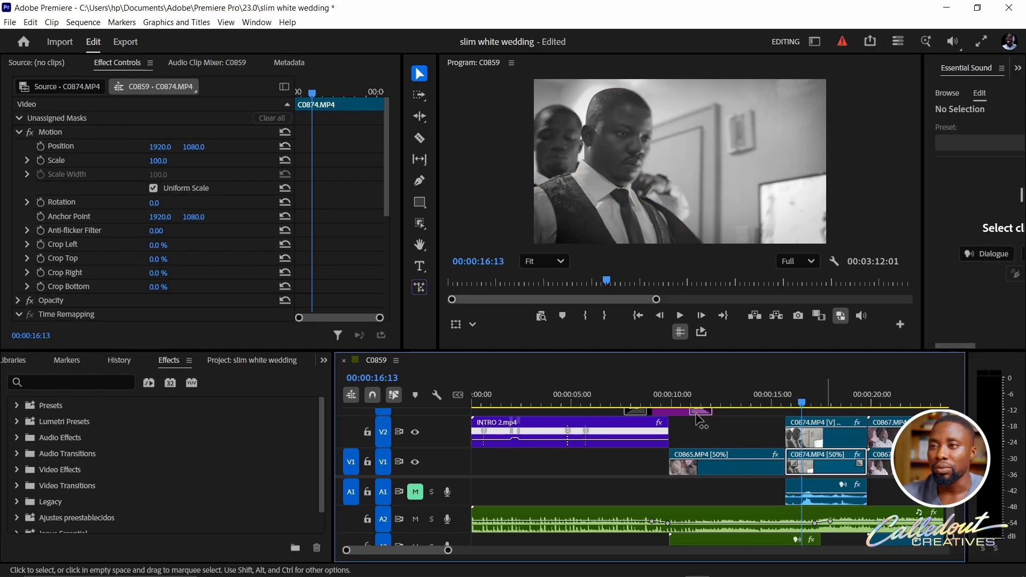
{"action": "scroll", "coordinate": [363, 251], "scroll_direction": "down", "scroll_amount": 1}
{"action": "scroll", "coordinate": [364, 250], "scroll_direction": "down", "scroll_amount": 5}
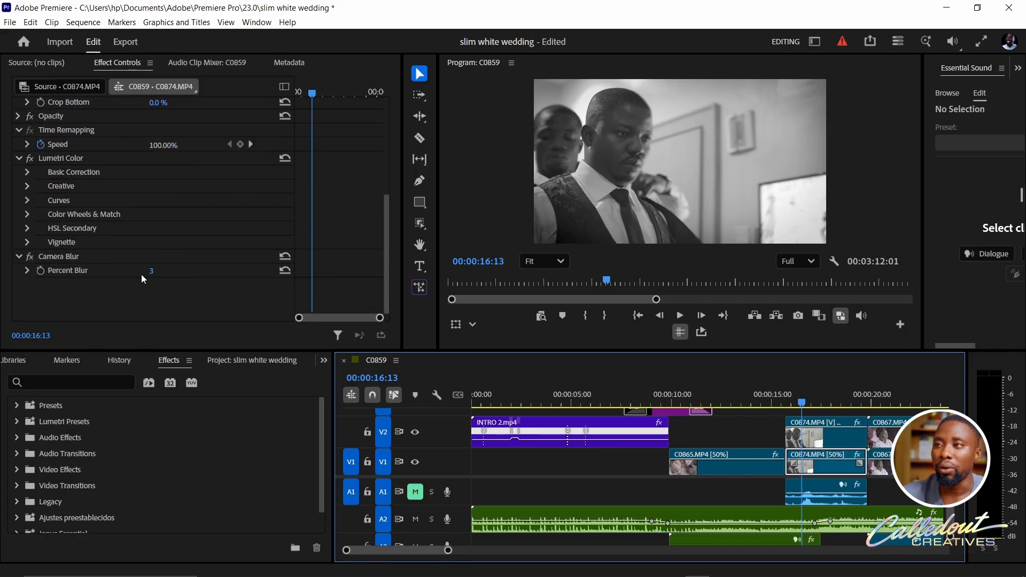
{"action": "left_click", "coordinate": [206, 273]}
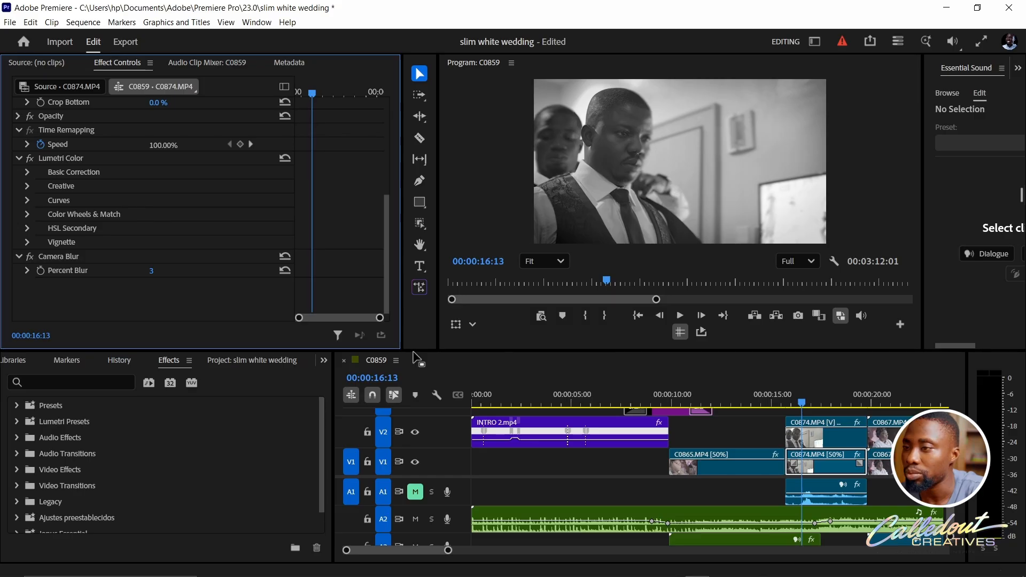
{"action": "left_click", "coordinate": [324, 361]}
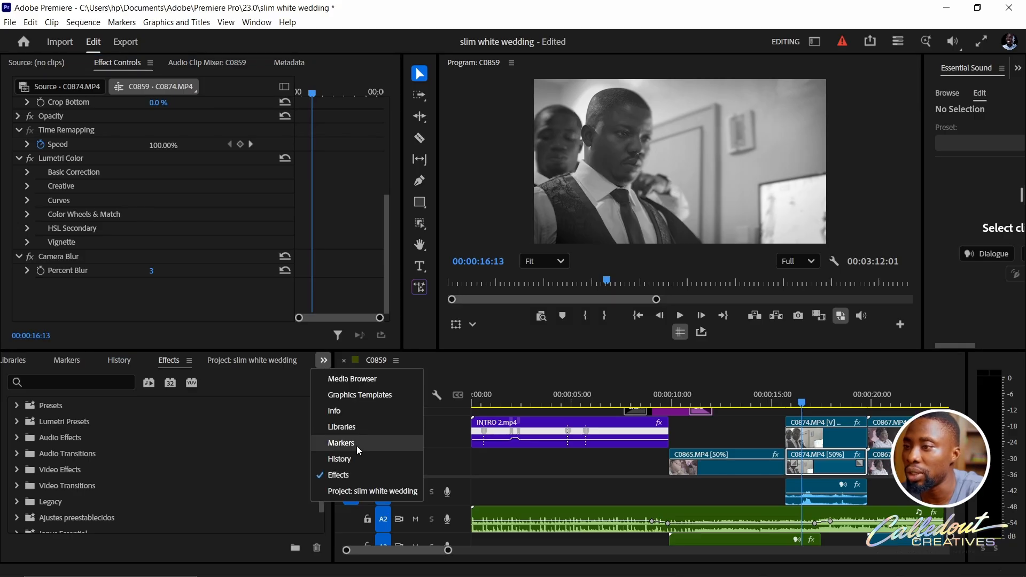
{"action": "left_click", "coordinate": [354, 488]}
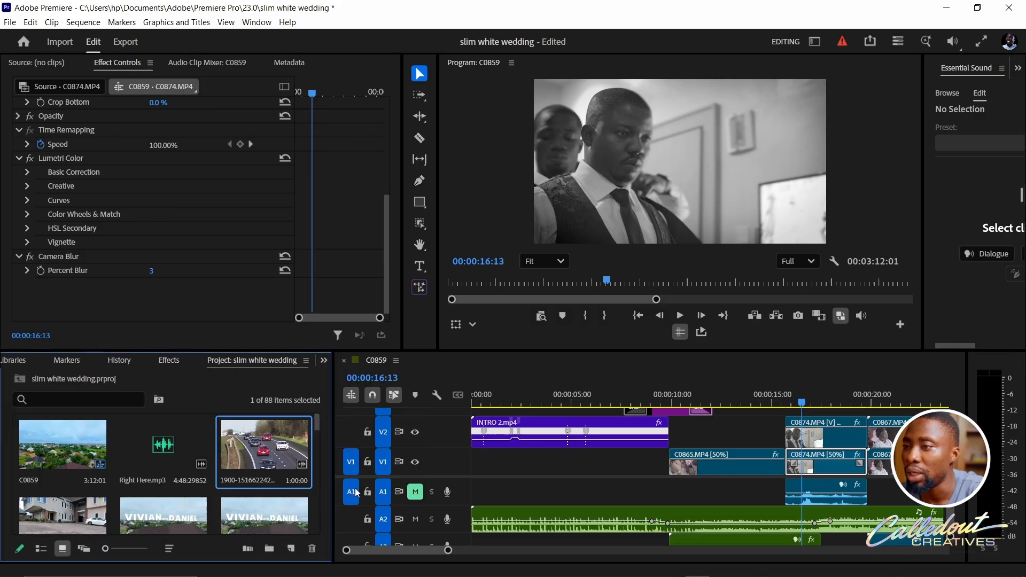
{"action": "right_click", "coordinate": [262, 443]}
{"action": "left_click", "coordinate": [329, 336]}
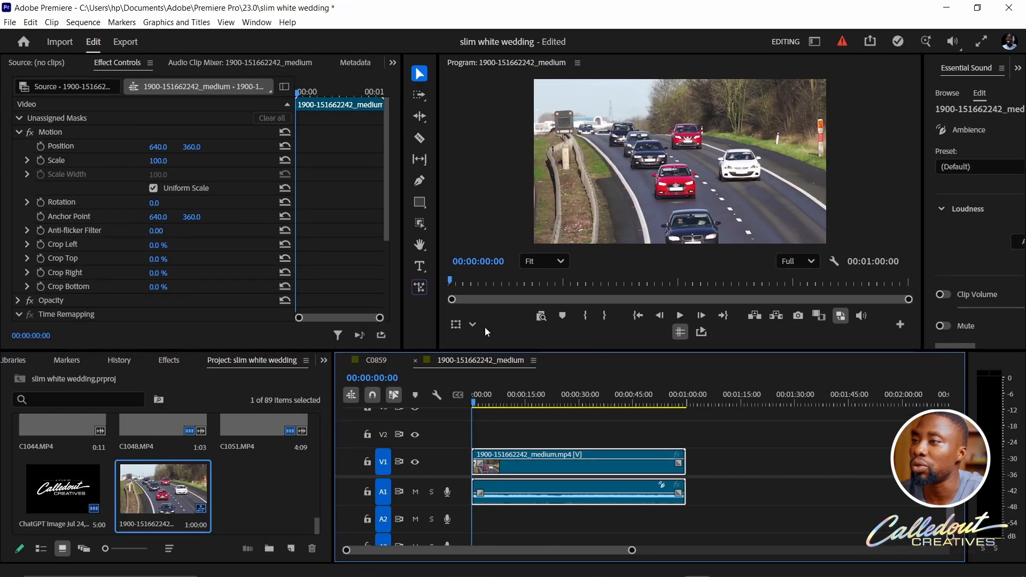
{"action": "key", "text": "alt"}
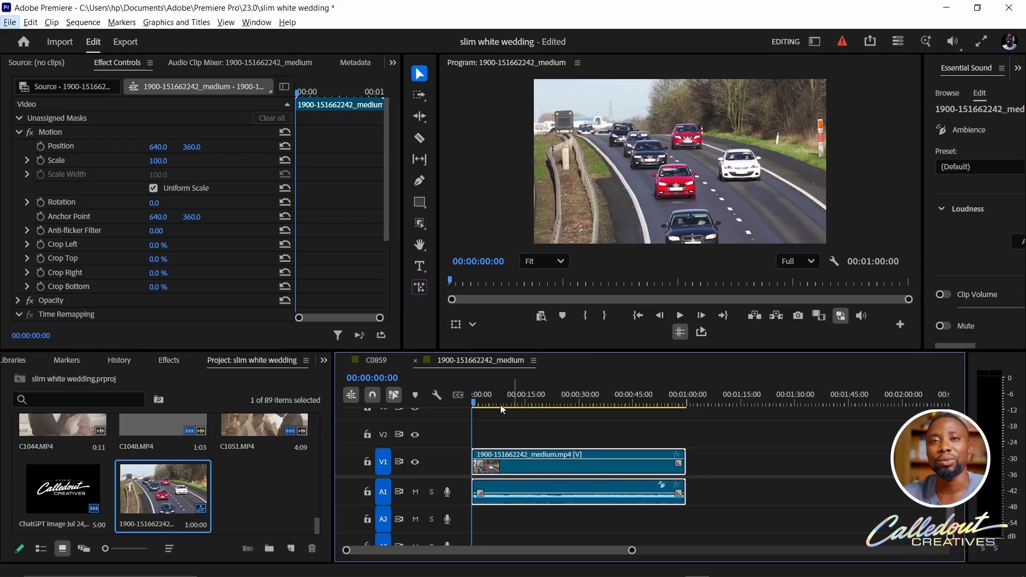
{"action": "left_click_drag", "start_coordinate": [539, 457], "coordinate": [542, 441]}
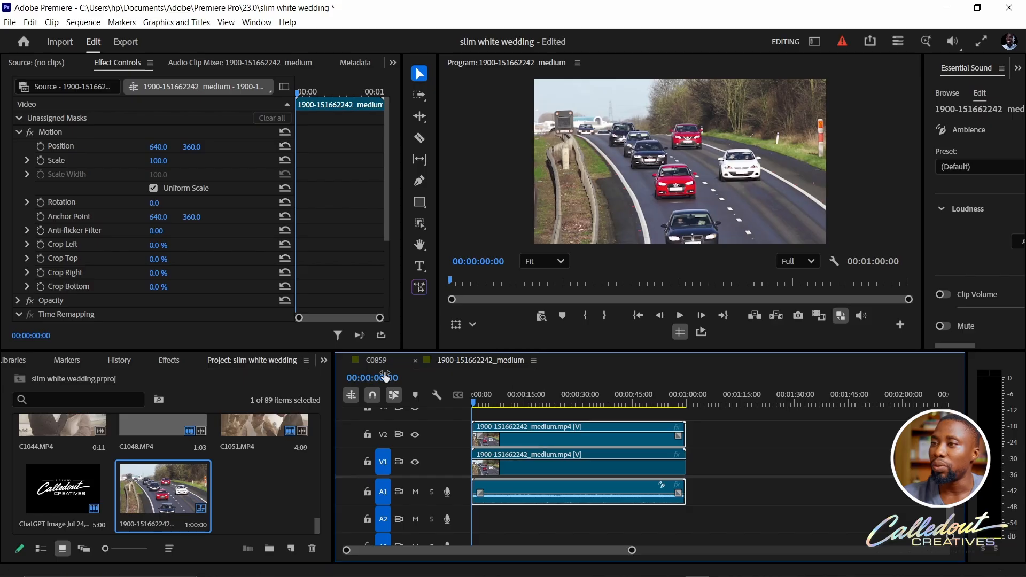
- Mask the two red cars on the V2 traffic clip with the Object Mask Tool and check the mask farther along the clip
{"action": "left_click", "coordinate": [425, 229]}
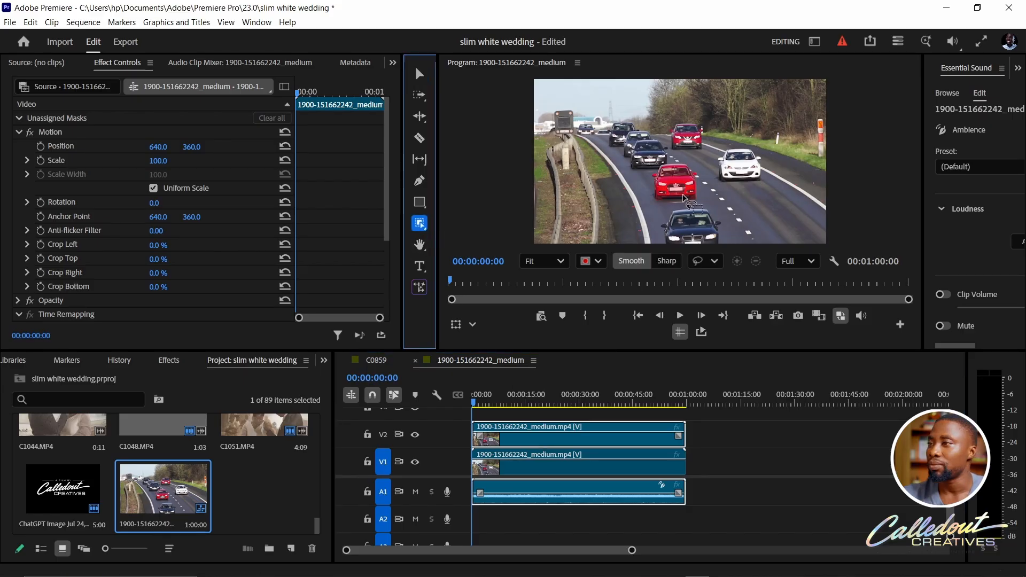
{"action": "left_click", "coordinate": [663, 171]}
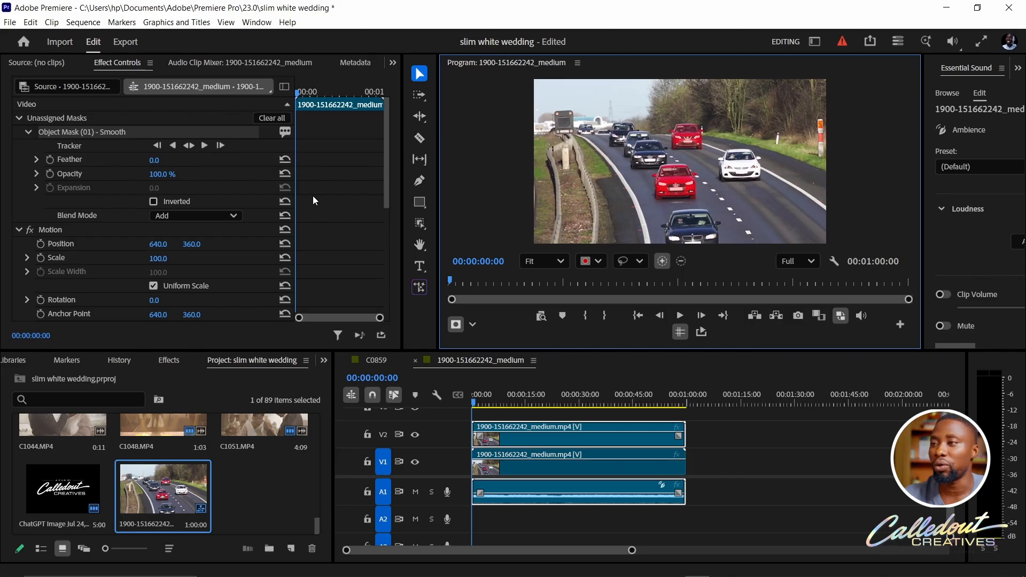
{"action": "left_click", "coordinate": [563, 397]}
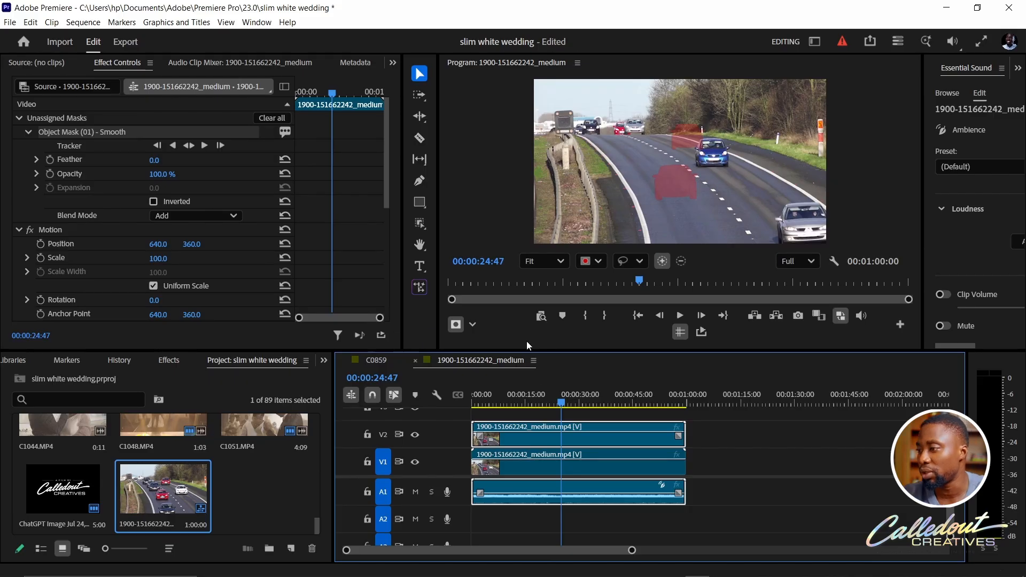
{"action": "key", "text": "Home"}
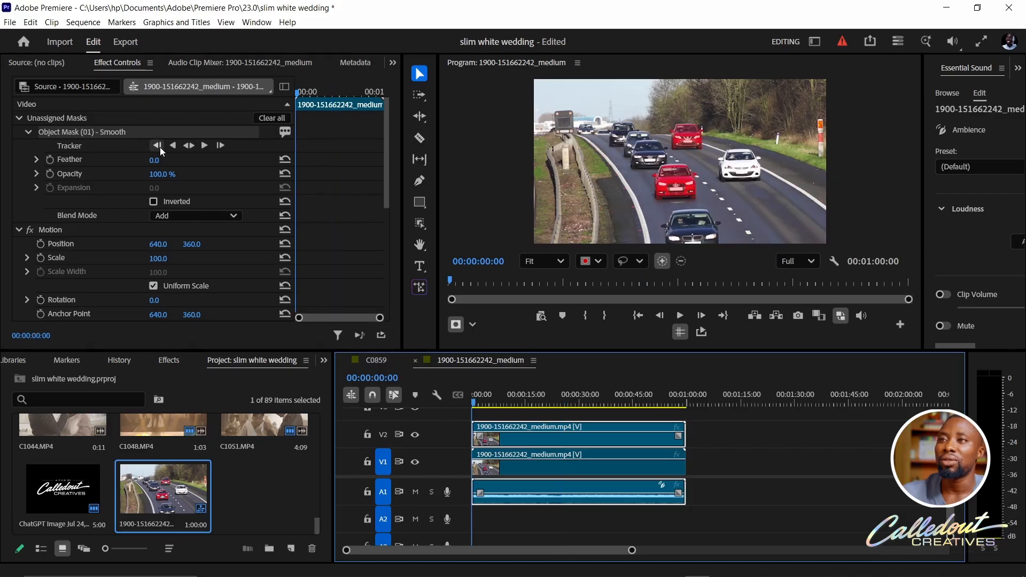
- Track the red-car mask in both directions and change it to an opacity mask
{"action": "left_click", "coordinate": [194, 151]}
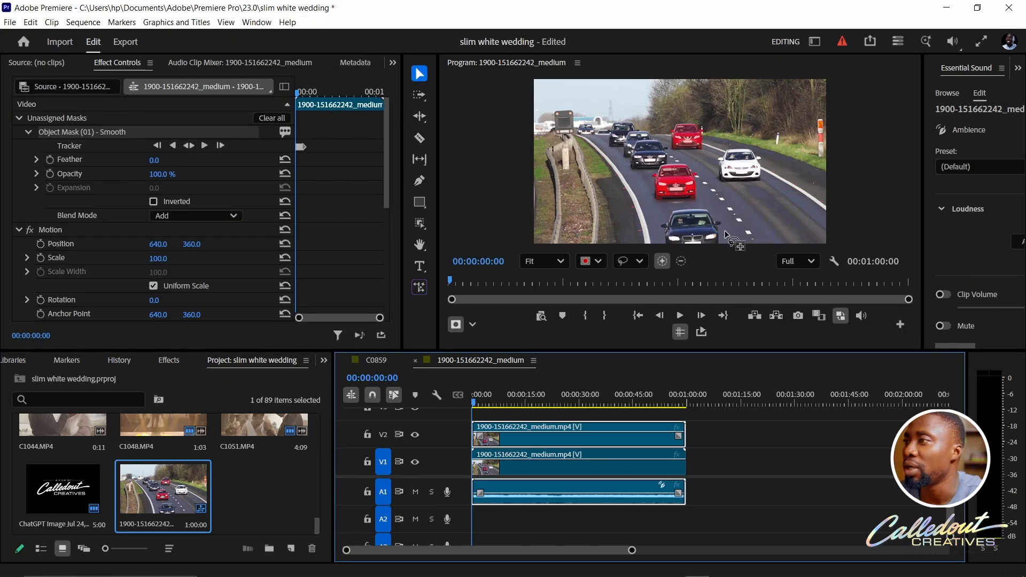
{"action": "right_click", "coordinate": [690, 185]}
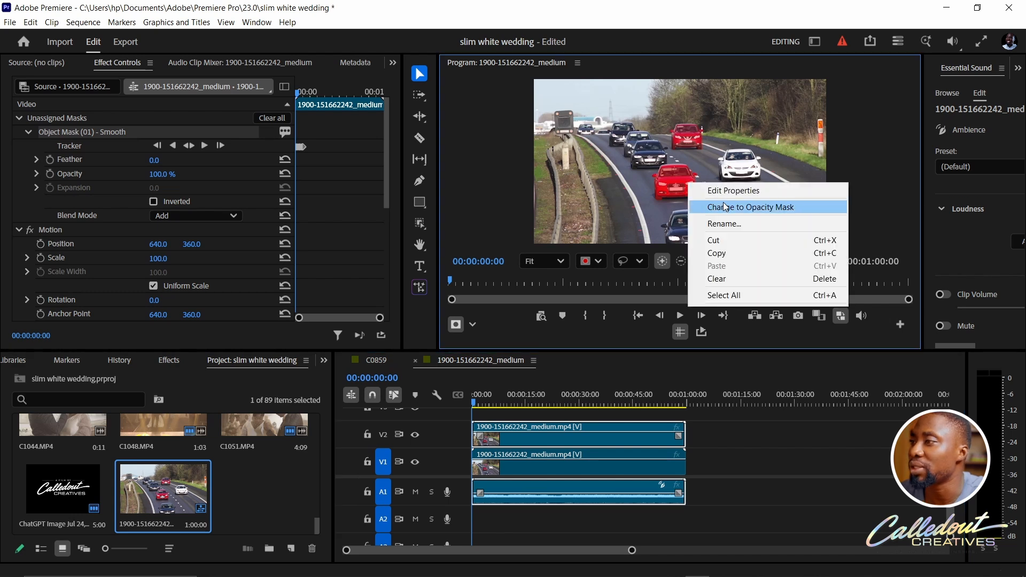
{"action": "left_click", "coordinate": [725, 207]}
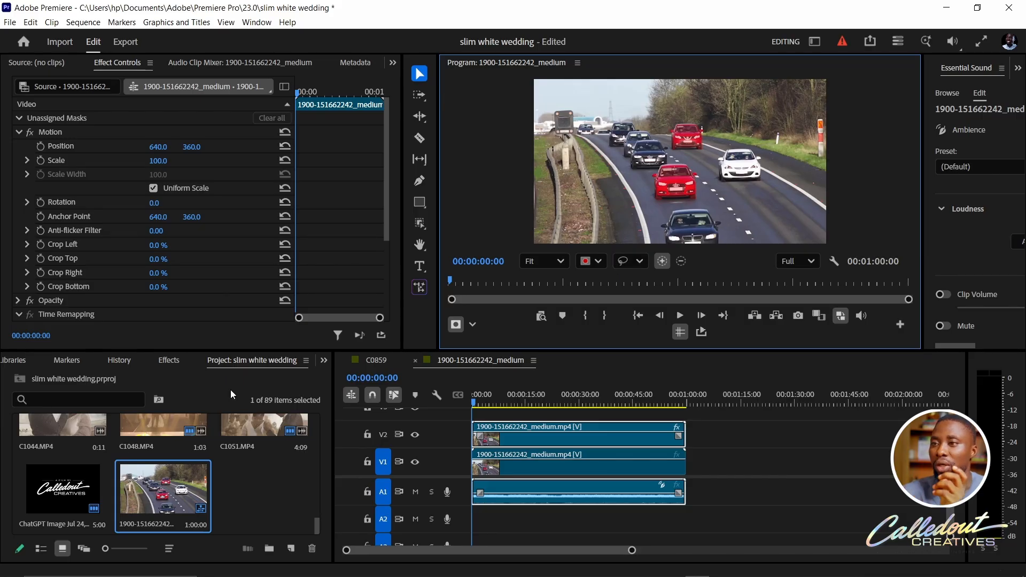
- Find the blur effects and apply Gaussian Blur to the traffic clip on track V1
{"action": "left_click", "coordinate": [178, 360]}
{"action": "left_click", "coordinate": [98, 382]}
{"action": "type", "text": "blur"}
{"action": "scroll", "coordinate": [127, 512], "scroll_direction": "down", "scroll_amount": 1}
{"action": "scroll", "coordinate": [127, 512], "scroll_direction": "down", "scroll_amount": 2}
{"action": "left_click_drag", "start_coordinate": [77, 525], "coordinate": [588, 457]}
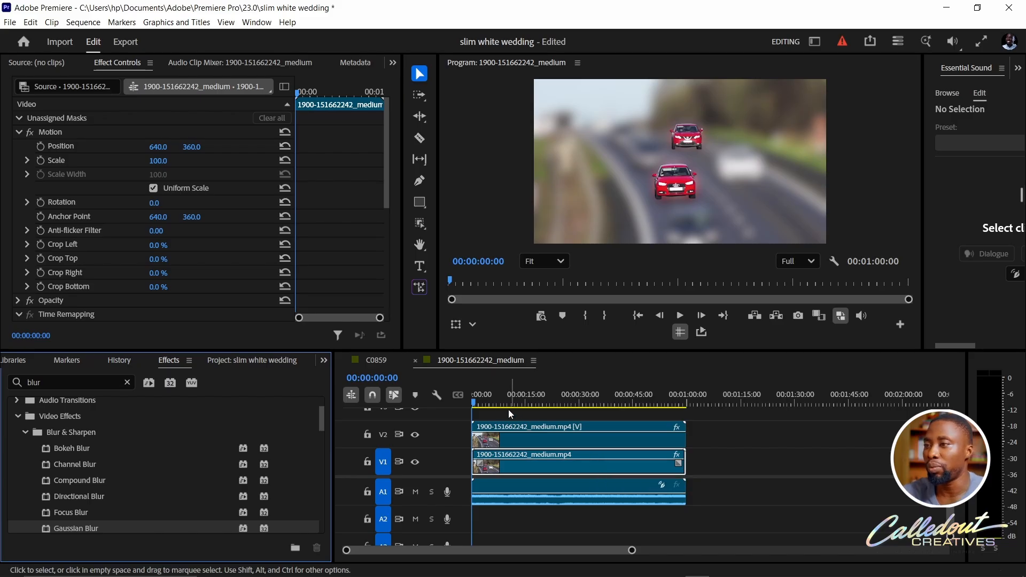
- Play back the start of the blurred traffic sequence and undo the Gaussian Blur on the V1 clip
{"action": "key", "text": "space"}
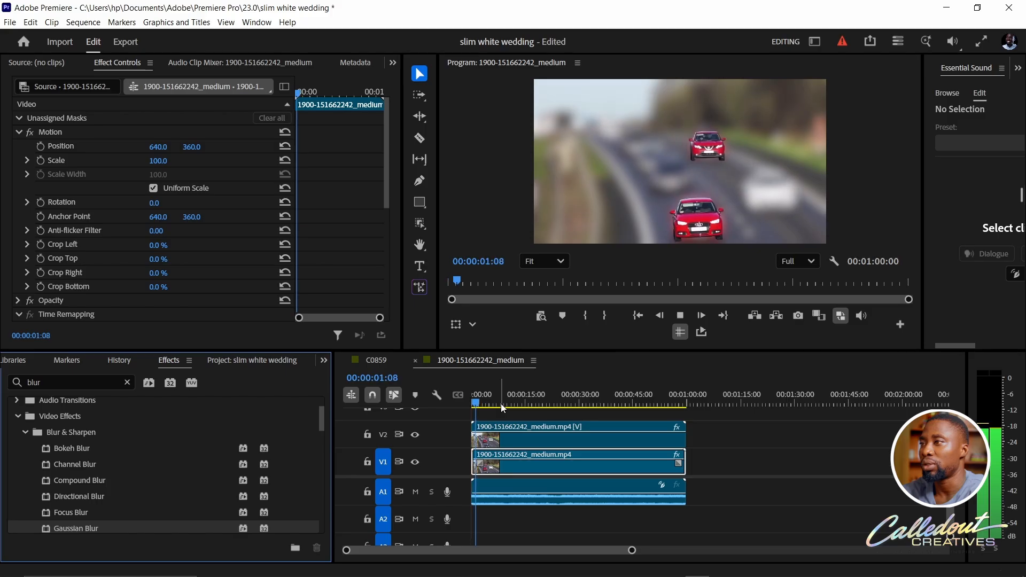
{"action": "key", "text": "space"}
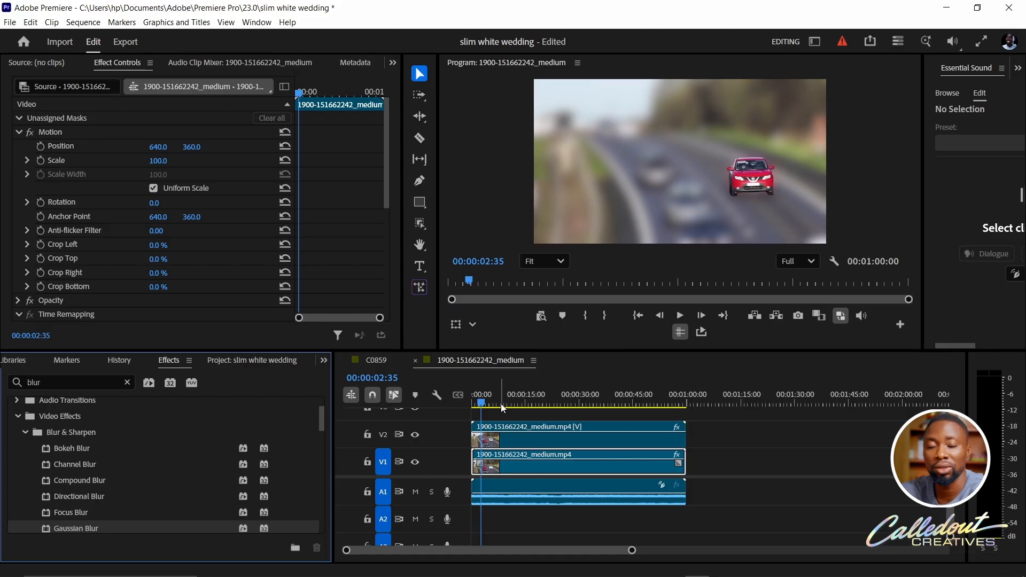
{"action": "key", "text": "ctrl+z"}
{"action": "key", "text": "ctrl+z"}
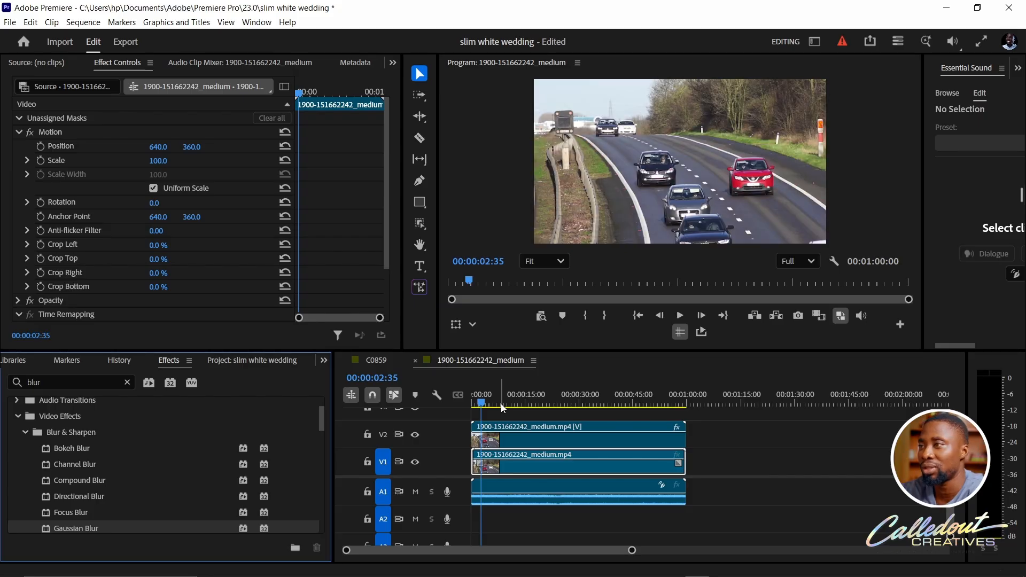